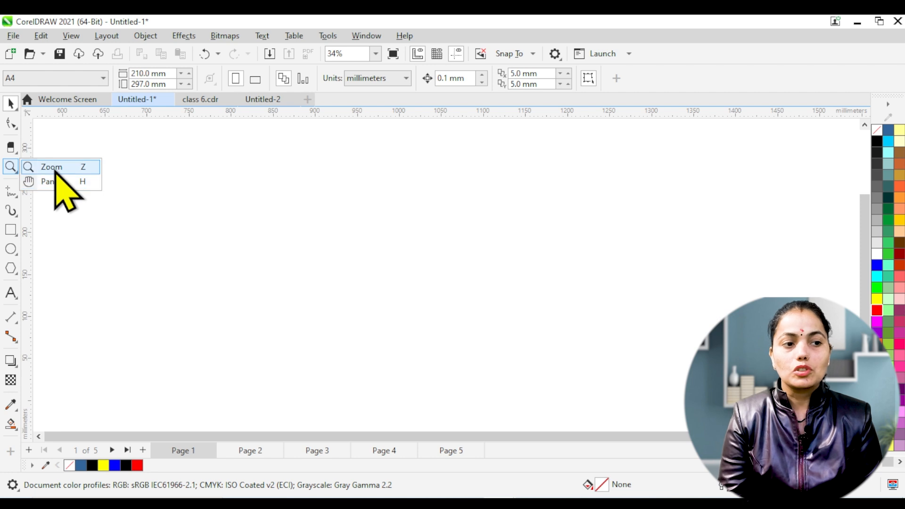
Import the institution logo image 6f56533c25697d885b18708d7bfaf61d.jpg onto the empty canvas at about 227 mm square.
left_click(273, 198)
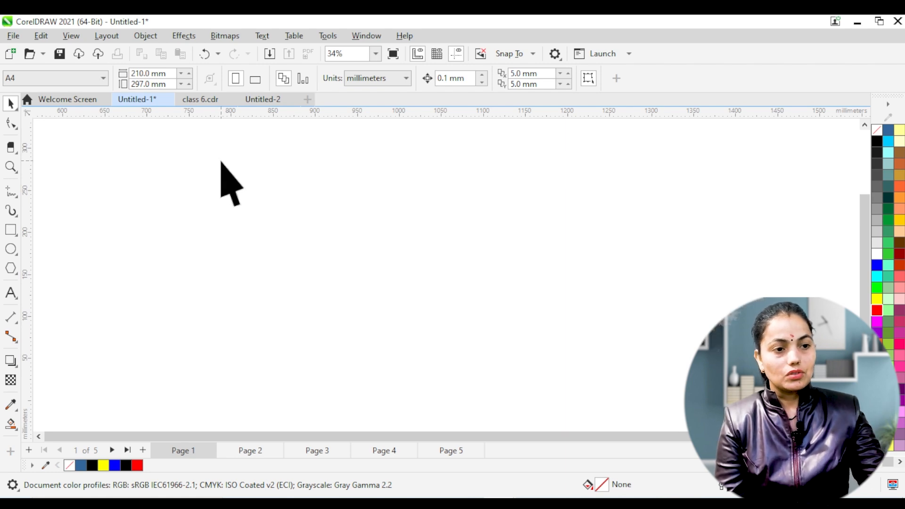
key("ctrl+i")
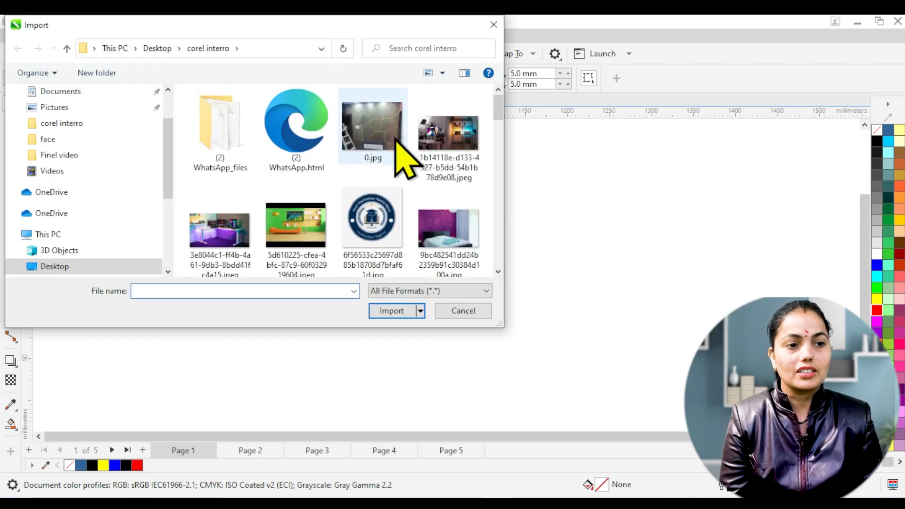
double_click(370, 217)
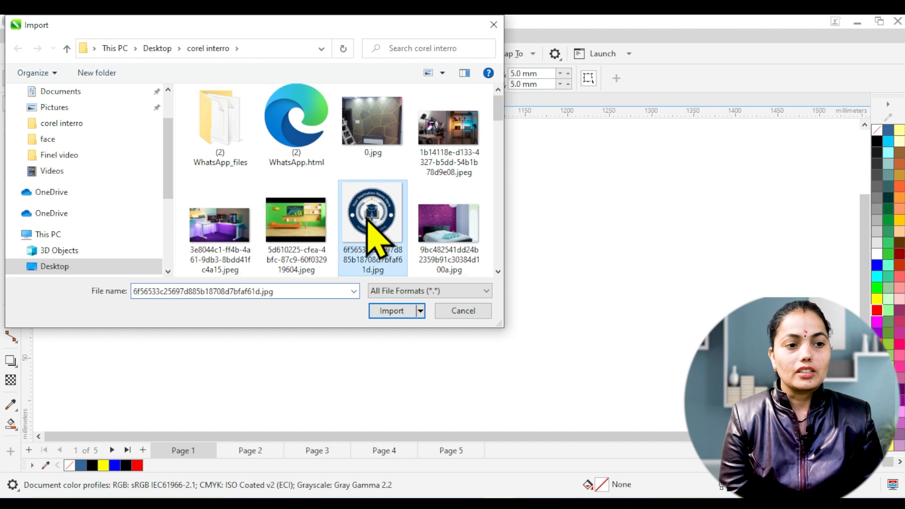
left_click_drag(309, 157, 500, 349)
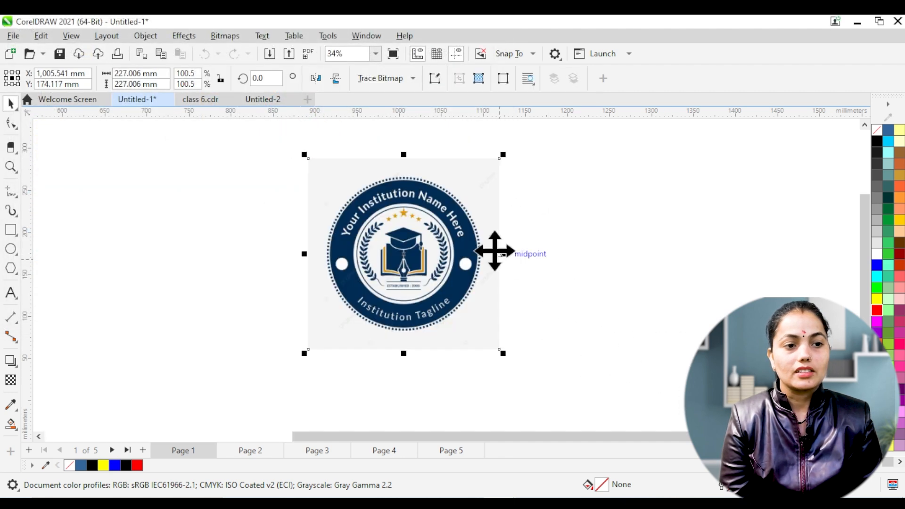
Stretch the imported logo image to about 279 mm wide and 243 mm high.
left_click_drag(501, 254, 539, 255)
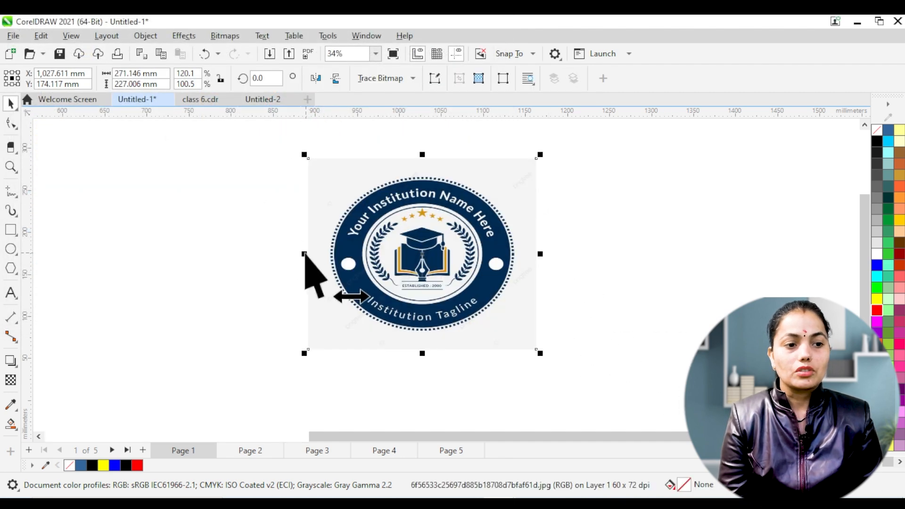
left_click_drag(304, 254, 297, 254)
left_click_drag(419, 353, 419, 366)
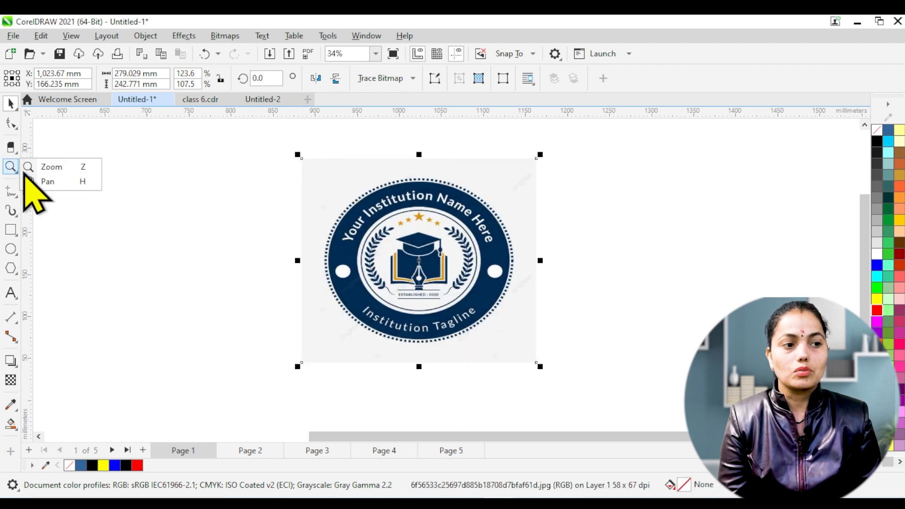
Examine the logo with the Zoom tool, magnifying the graduation cap and the white dot on the blue ring and returning to a wider view.
left_click(10, 166)
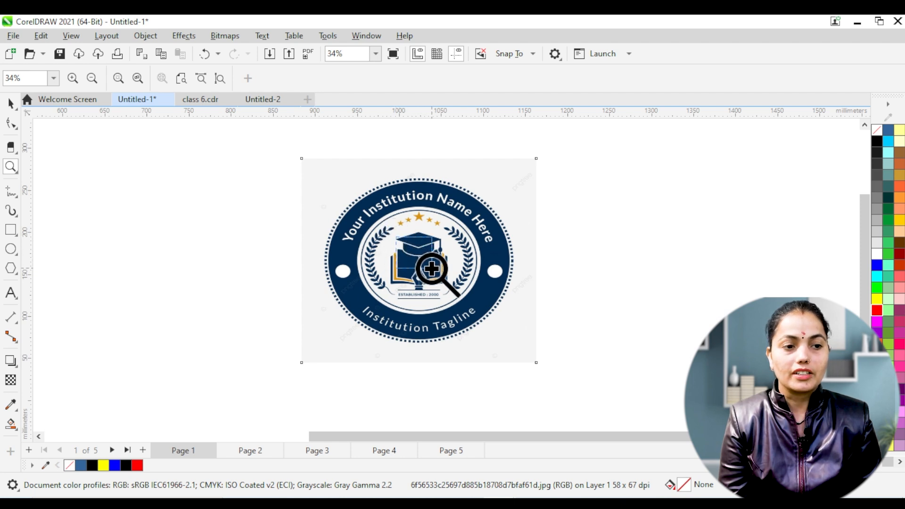
left_click_drag(396, 237, 442, 275)
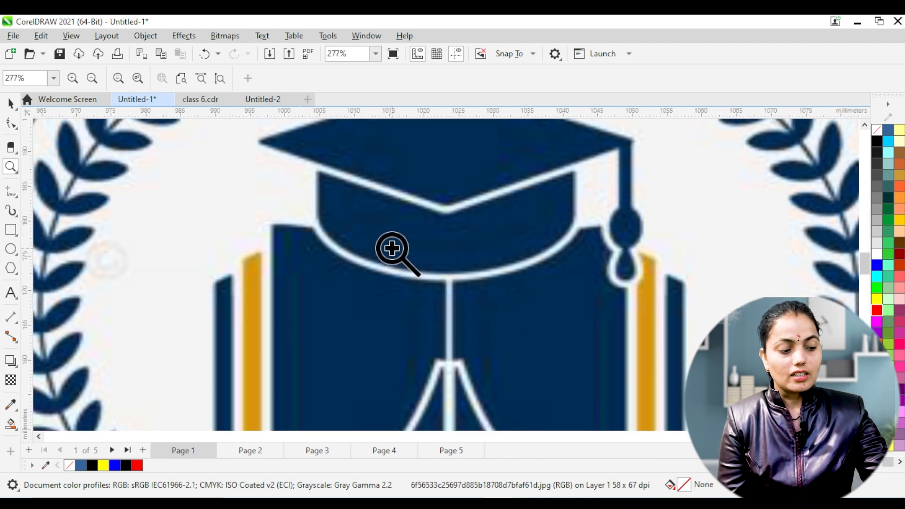
scroll(402, 257, "down", 5)
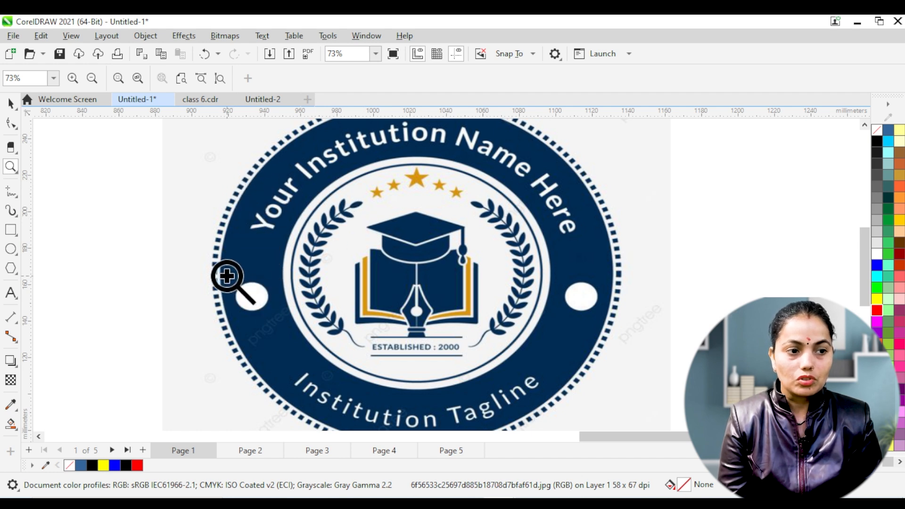
left_click_drag(224, 272, 277, 317)
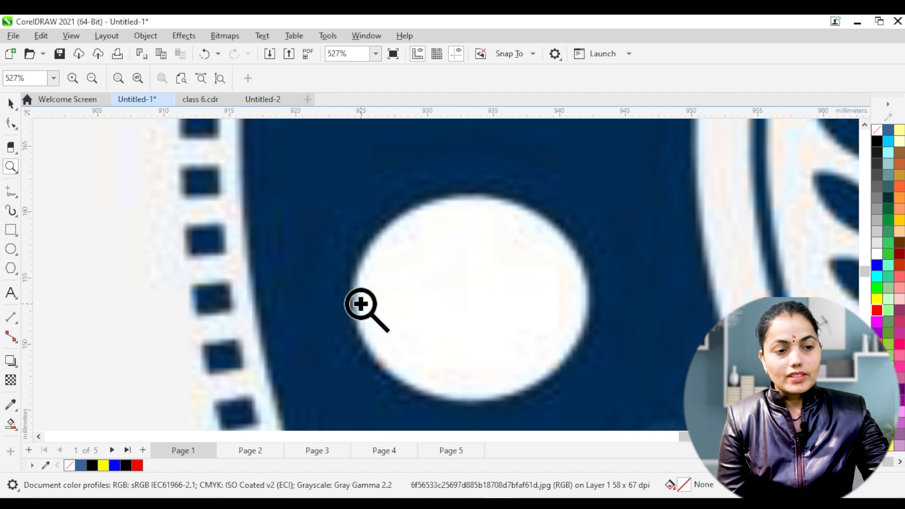
scroll(367, 302, "down", 8)
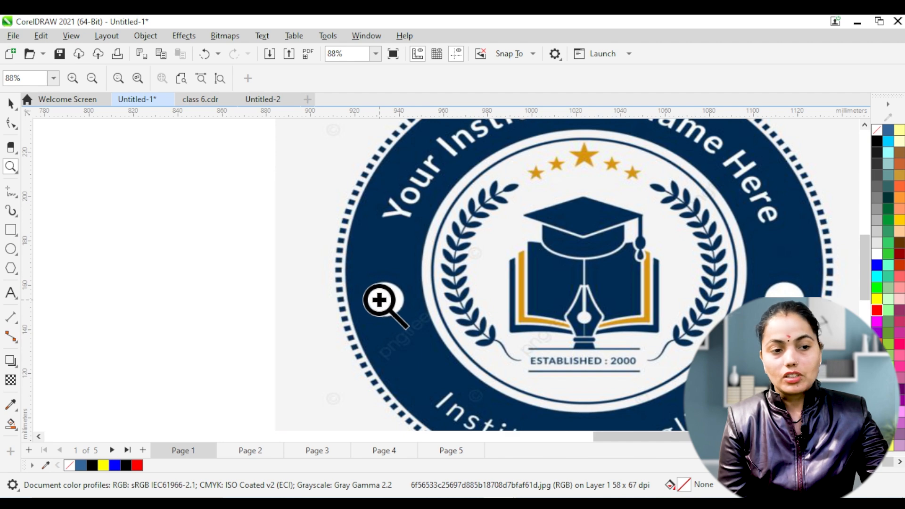
scroll(379, 301, "down", 2)
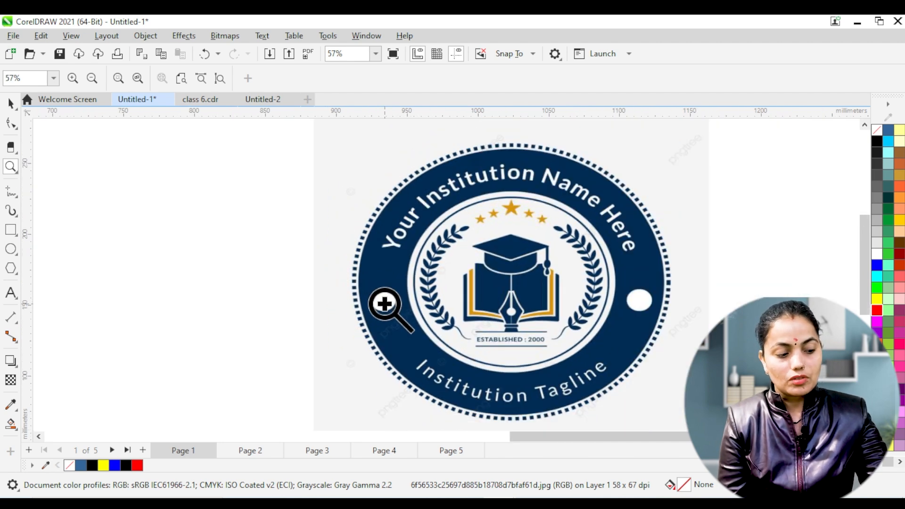
scroll(391, 307, "up", 3)
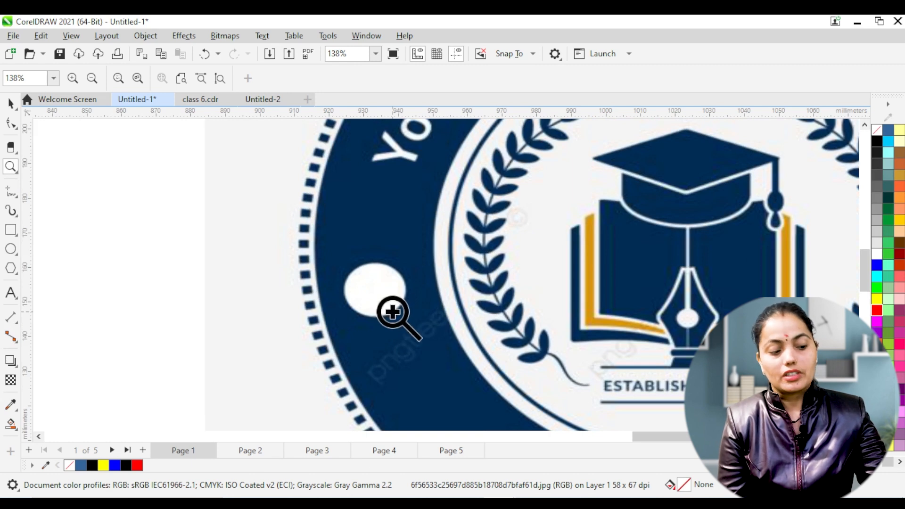
scroll(393, 312, "down", 3)
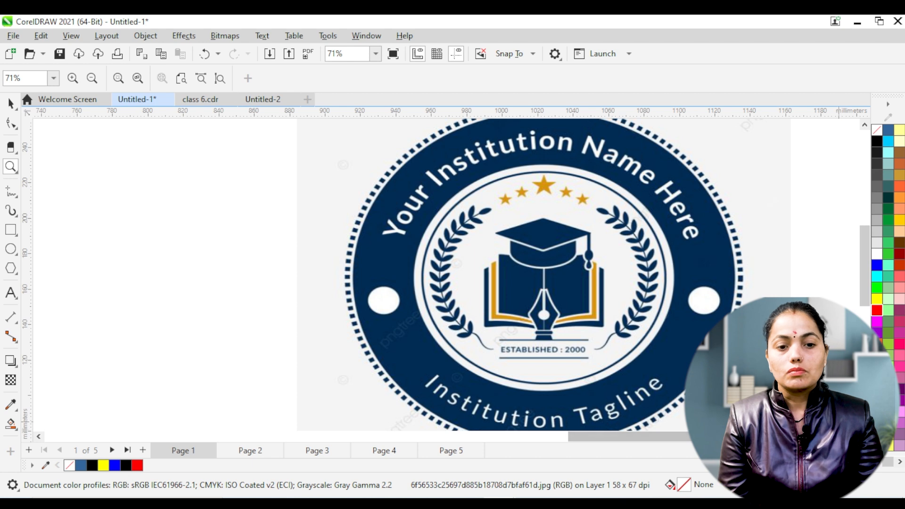
left_click(854, 437)
left_click(855, 437)
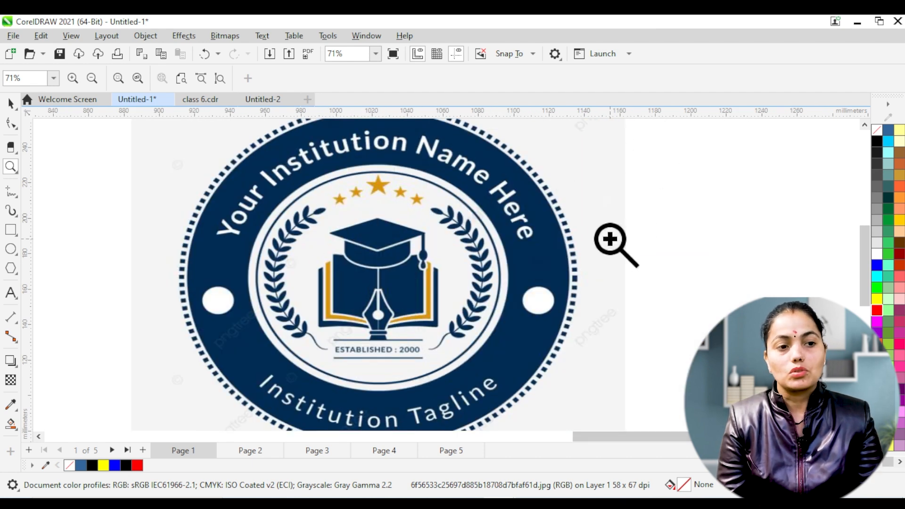
scroll(527, 234, "down", 1)
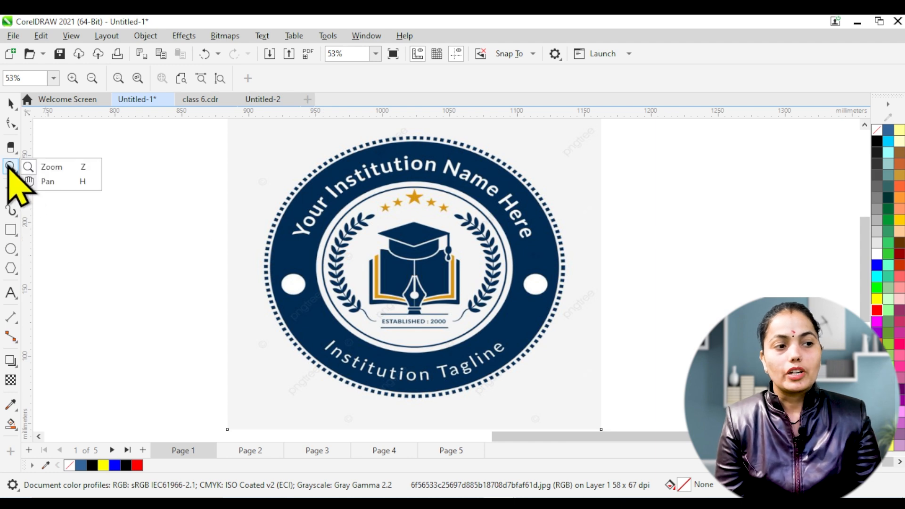
Pan around the logo image with the Pan tool to view it at different positions.
left_click(50, 183)
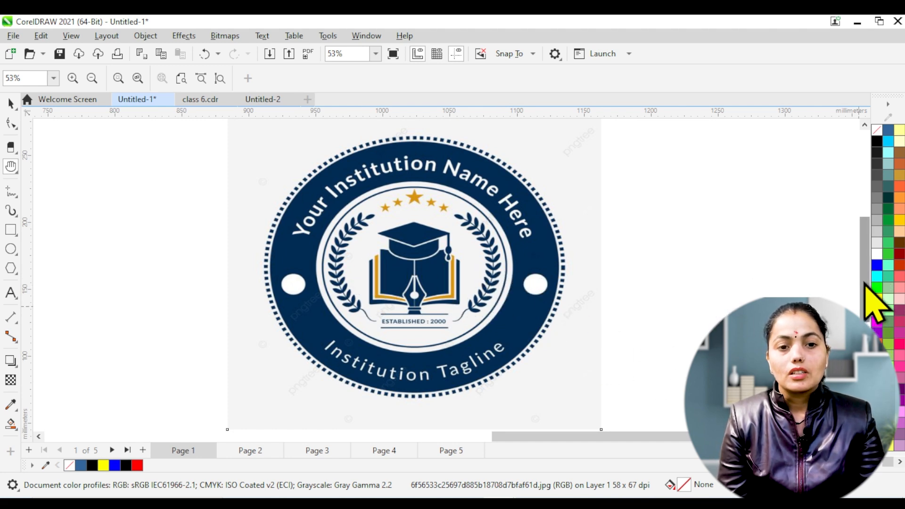
mouse_move(865, 282)
left_mouse_down()
mouse_move(870, 225)
mouse_move(869, 286)
left_mouse_up()
mouse_move(811, 436)
left_mouse_down()
mouse_move(736, 436)
mouse_move(810, 437)
left_mouse_up()
mouse_move(867, 303)
left_mouse_down()
mouse_move(866, 294)
mouse_move(865, 303)
left_mouse_up()
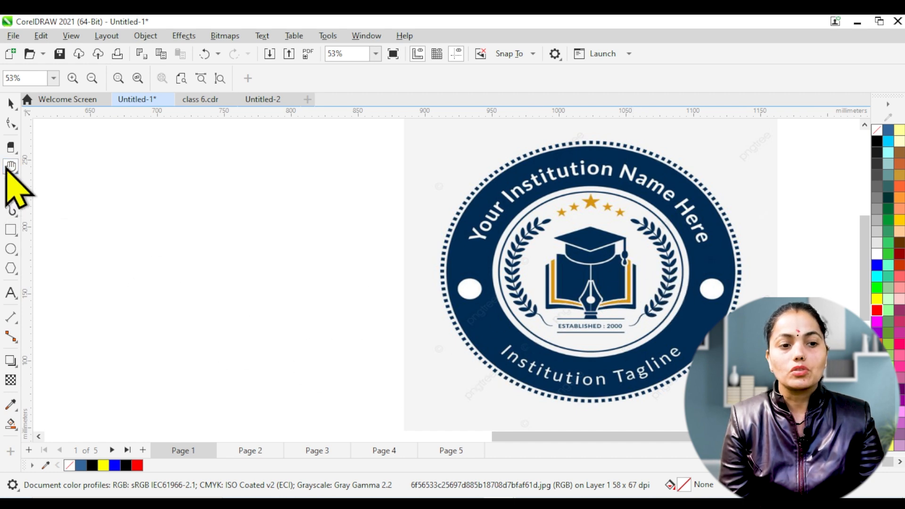
left_click_drag(616, 303, 546, 299)
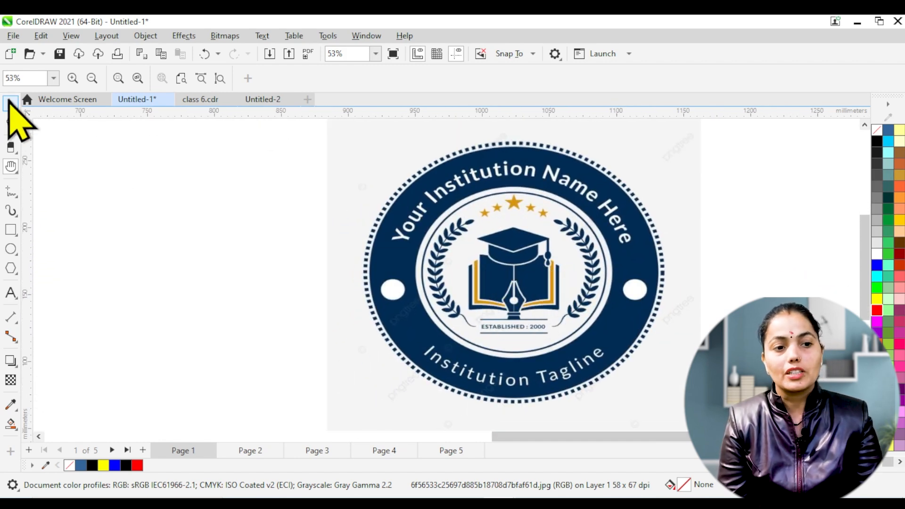
left_click(11, 123)
key("space")
key("h")
left_click_drag(519, 290, 458, 284)
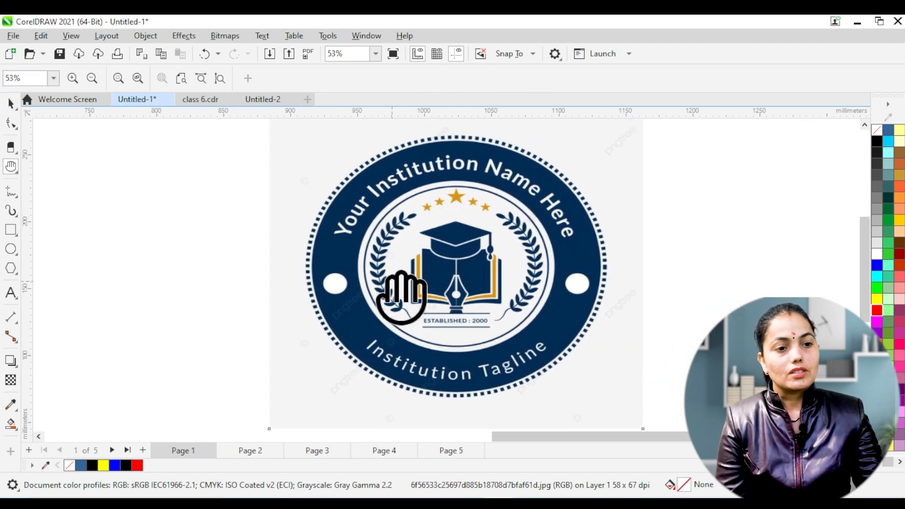
Delete the logo image from the canvas.
key("z")
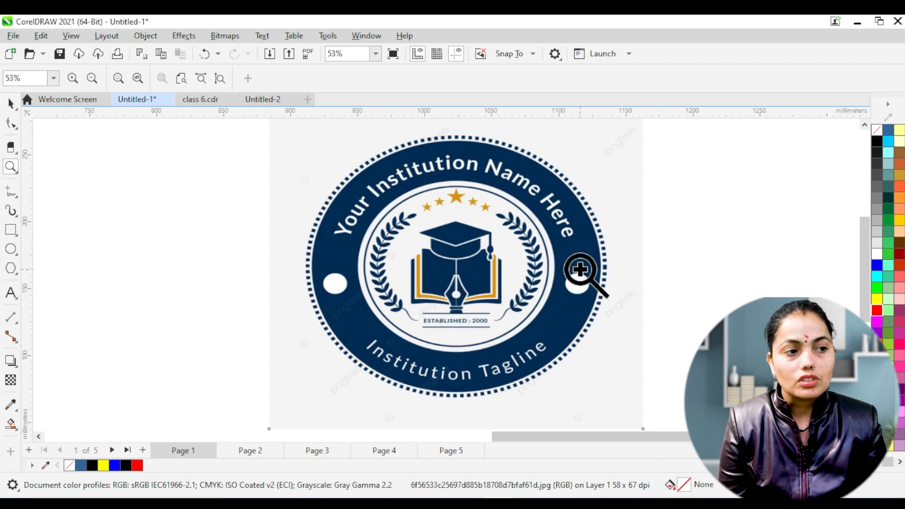
double_click(10, 103)
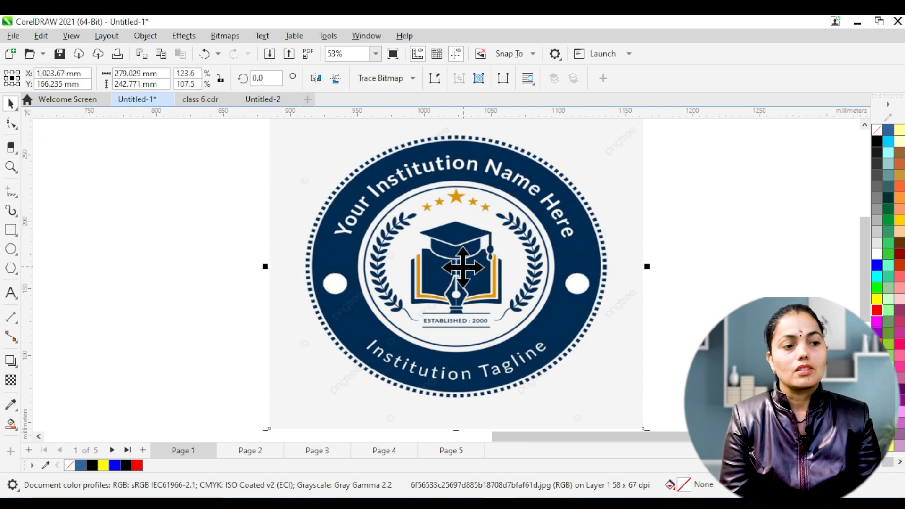
key("Delete")
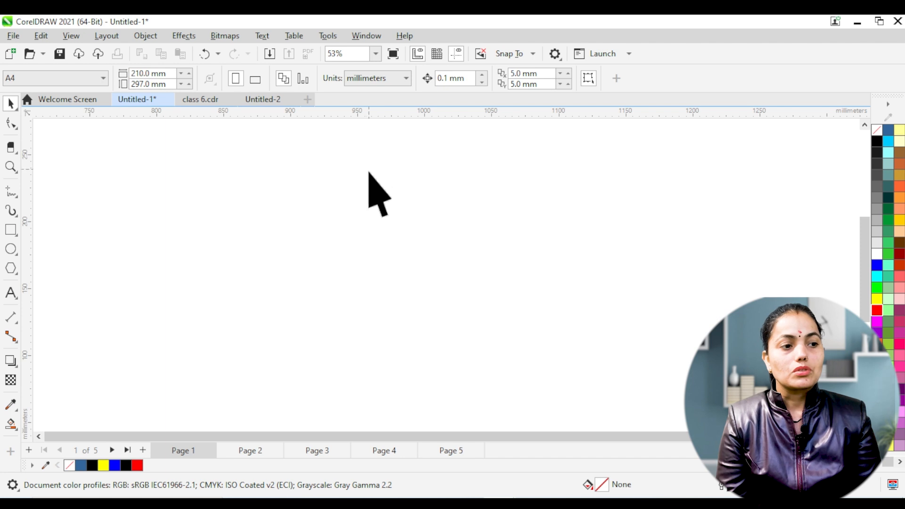
Draw a polygon about 110 mm across on the empty canvas and set its number of sides to 14.
left_click(11, 272)
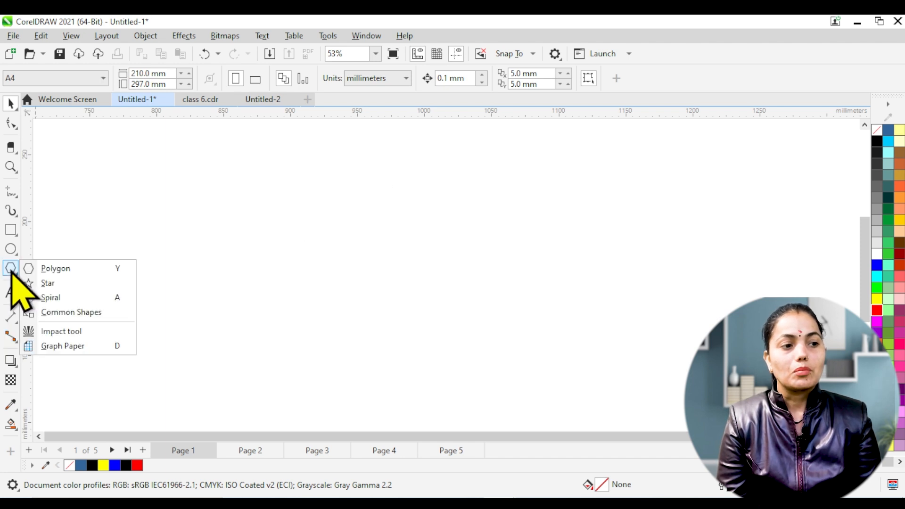
left_click(55, 270)
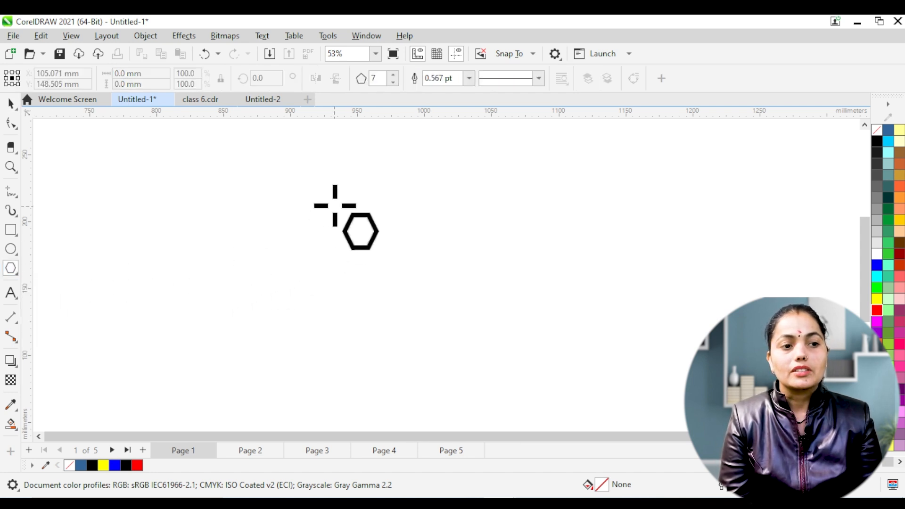
left_click_drag(323, 188, 382, 261)
left_click_drag(329, 192, 363, 253)
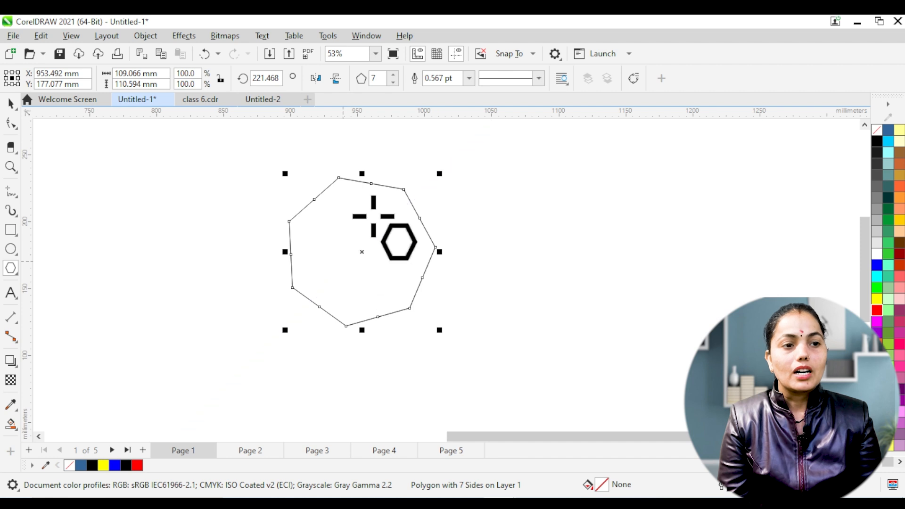
left_click(396, 75)
left_click(396, 75)
left_click(396, 74)
left_click(396, 75)
left_click(396, 74)
left_click(397, 75)
left_click(396, 75)
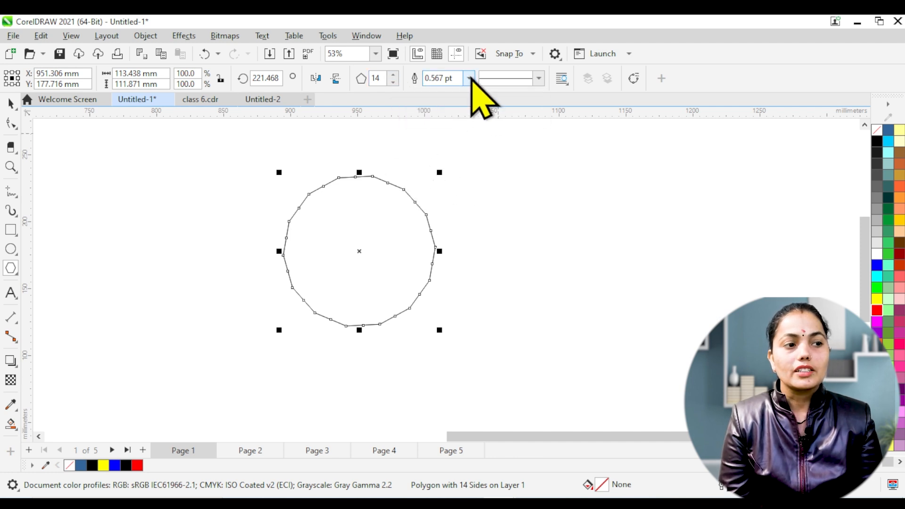
Pull one of the polygon's edge-midpoint nodes inward with the Shape tool to form a 14-pointed starburst.
left_click(13, 125)
left_click(55, 124)
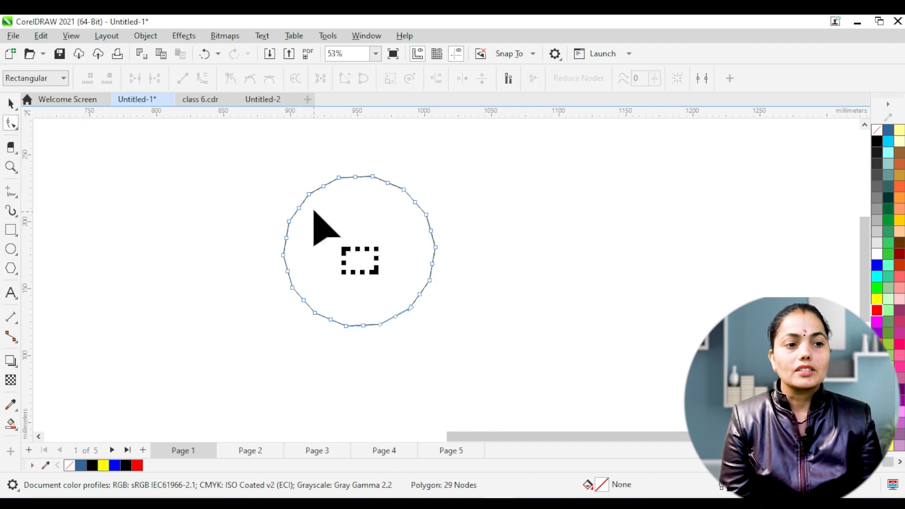
left_click_drag(324, 186, 349, 228)
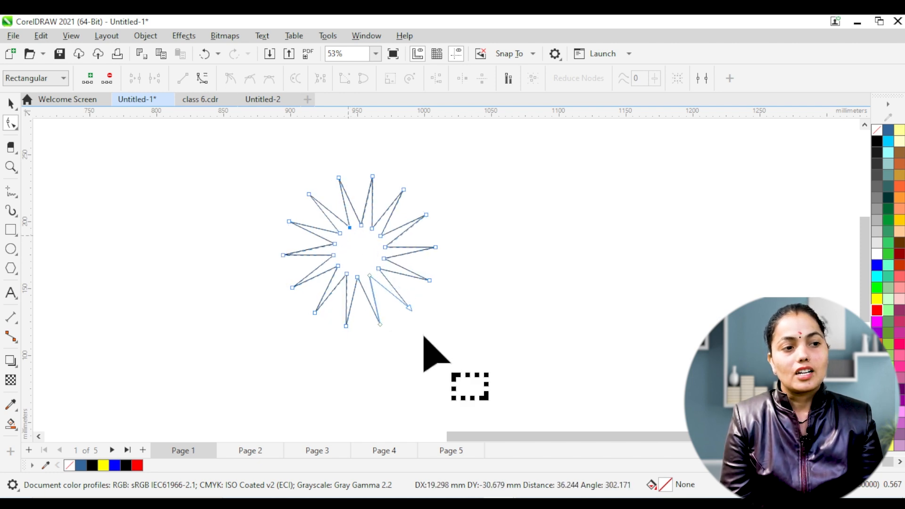
Try outline widths of 24 pt and 12 pt on the starburst, and give it an 8 pt red outline.
left_click(9, 100)
left_click(384, 303)
left_click(347, 273)
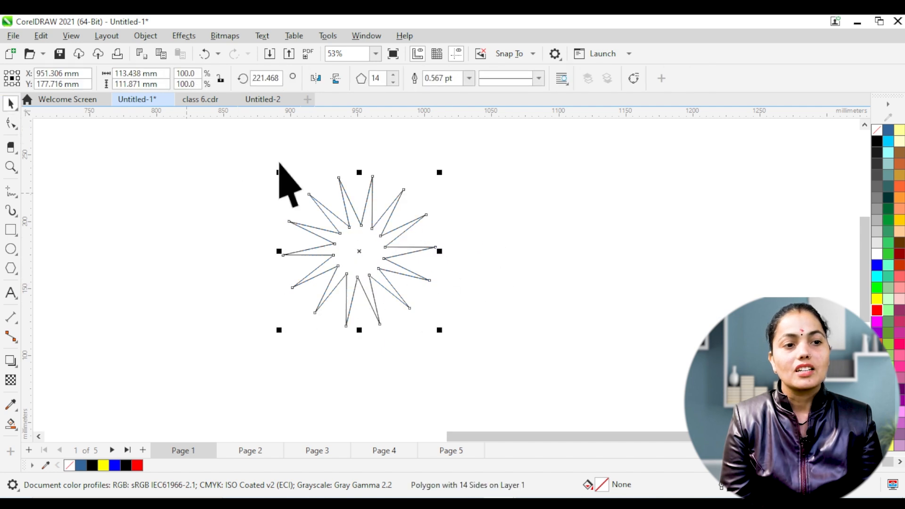
left_click(469, 79)
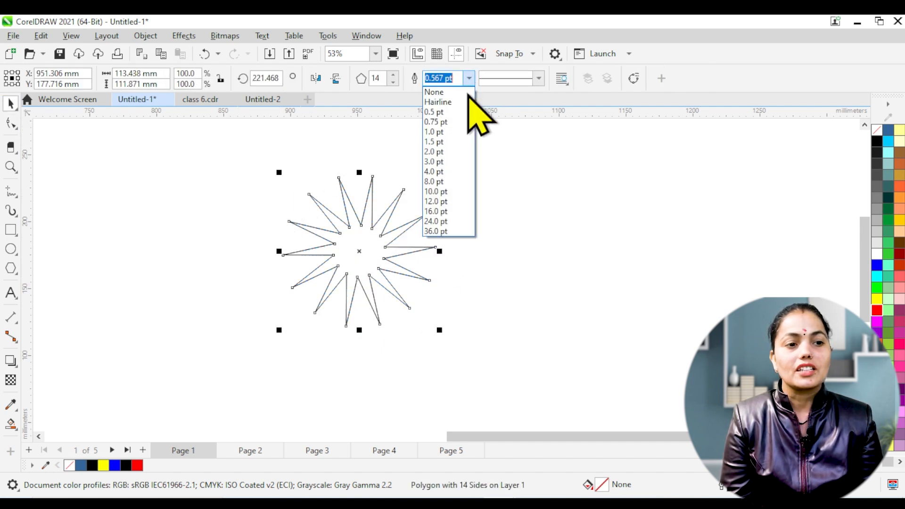
left_click(437, 222)
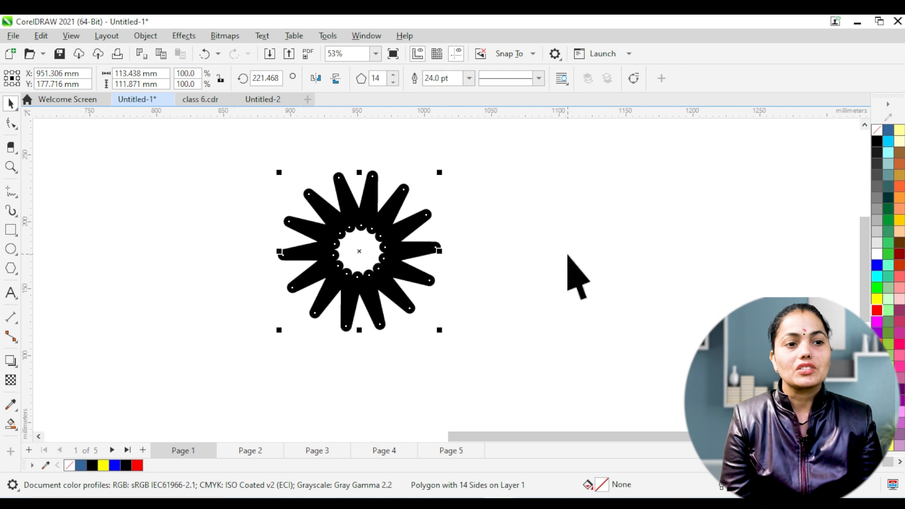
left_click(470, 79)
left_click(436, 203)
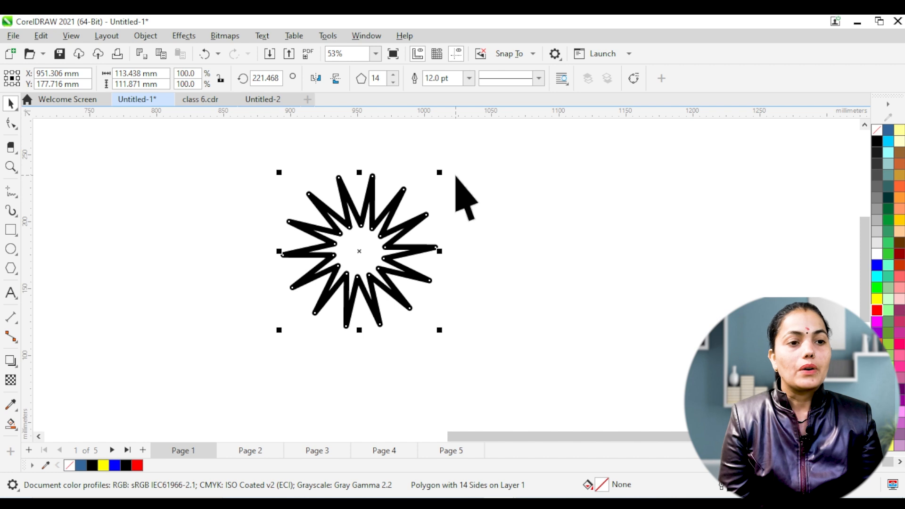
left_click(470, 78)
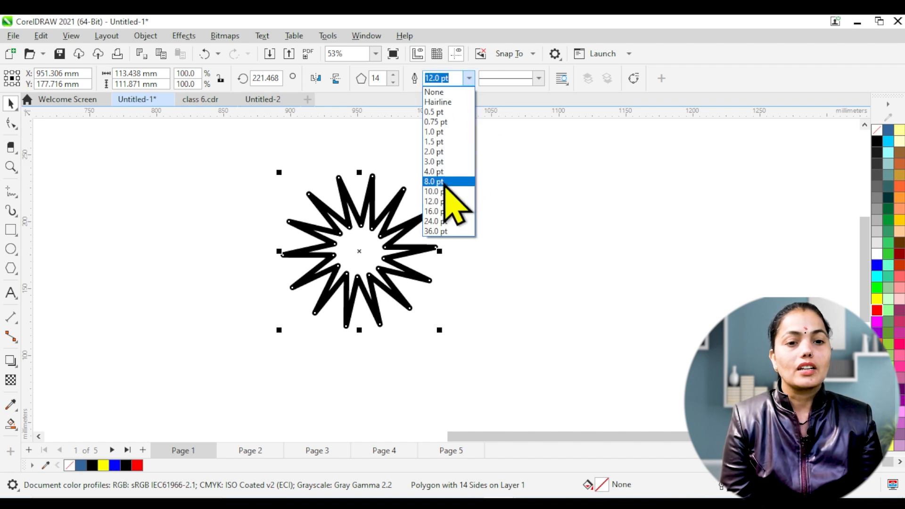
left_click(443, 180)
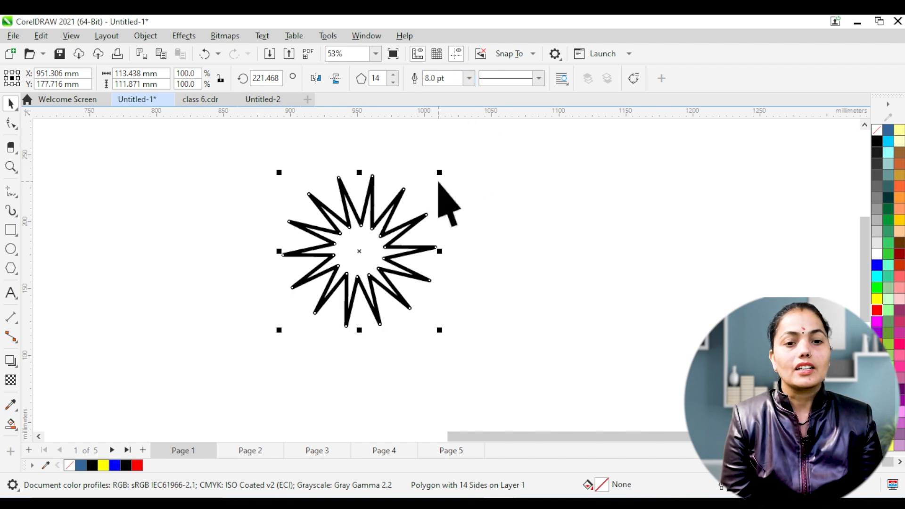
right_click(877, 311)
left_click(872, 316)
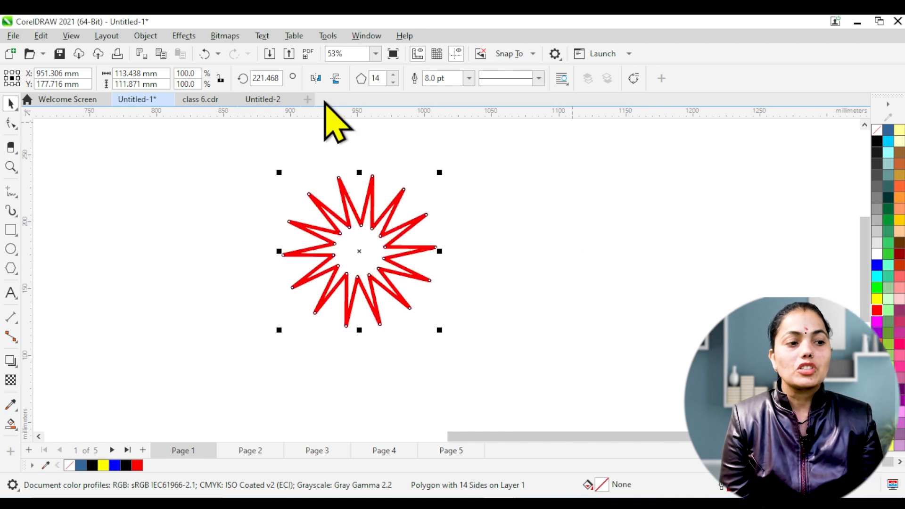
Fill the starburst's interior with the Smart Fill tool and colour the new shape yellow.
left_click(12, 427)
left_click(52, 437)
left_click(359, 246)
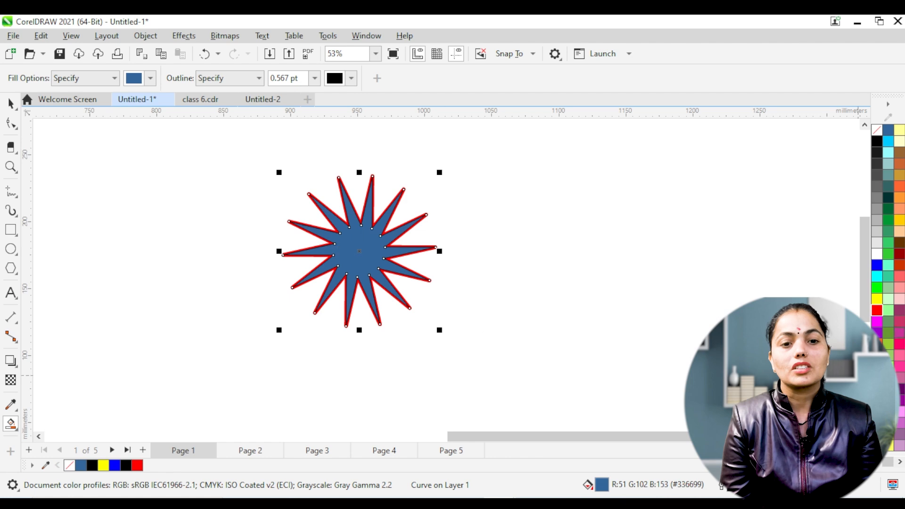
left_click(877, 299)
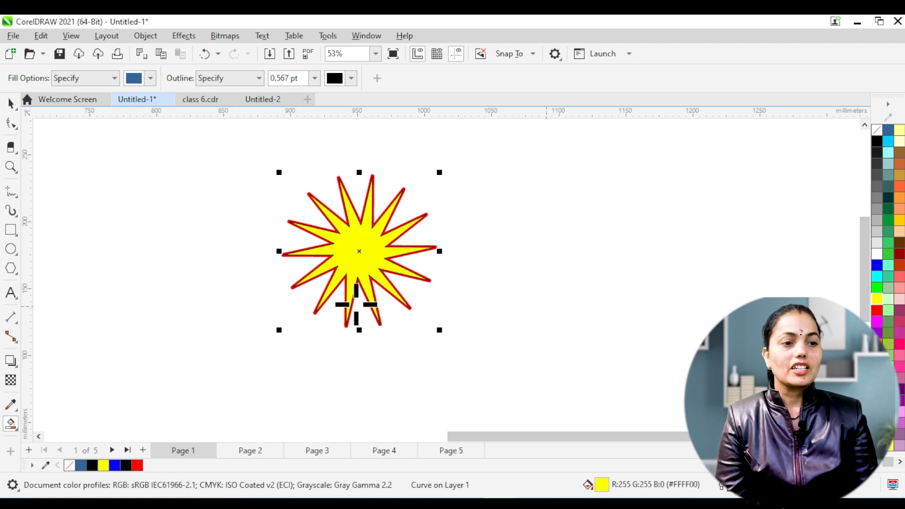
Select the starburst outline and its yellow fill together, move them sideways on the canvas, and scale them to about 98 by 97 mm.
left_click(10, 100)
left_click_drag(239, 146, 481, 373)
left_click_drag(360, 246, 472, 266)
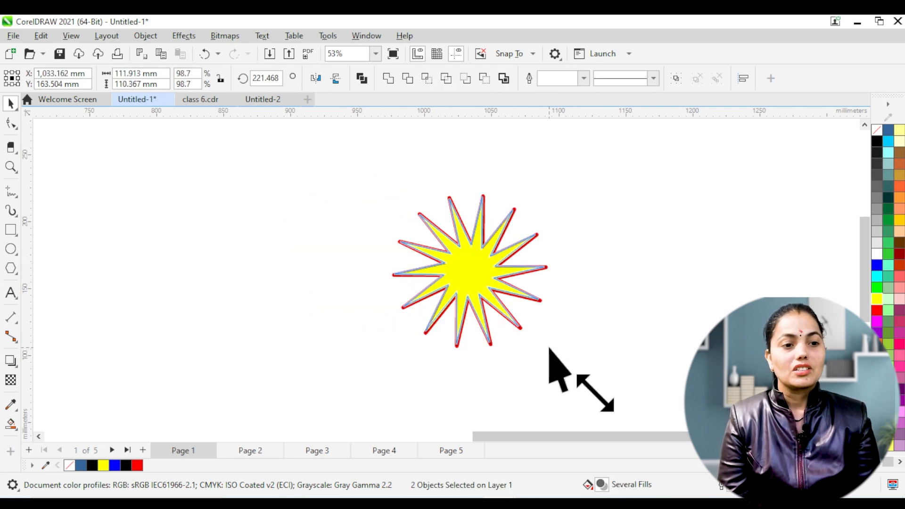
left_click_drag(550, 350, 528, 328)
left_click_drag(461, 262, 455, 267)
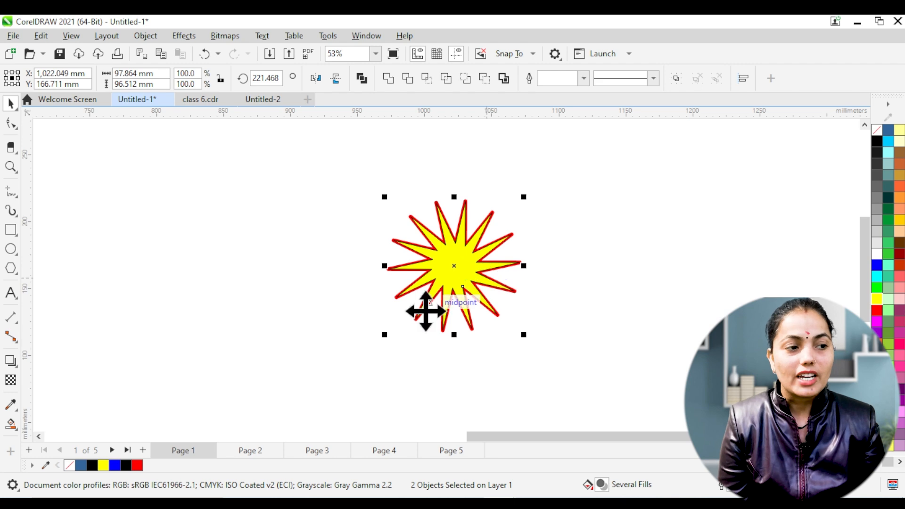